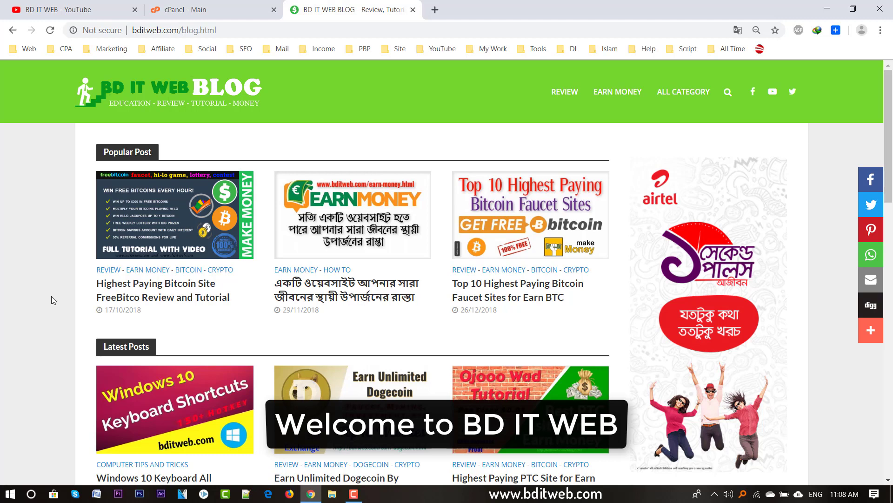
Look through the uploaded videos on the BD IT WEB YouTube channel, including the earlier cPanel tutorial.
left_click(227, 13)
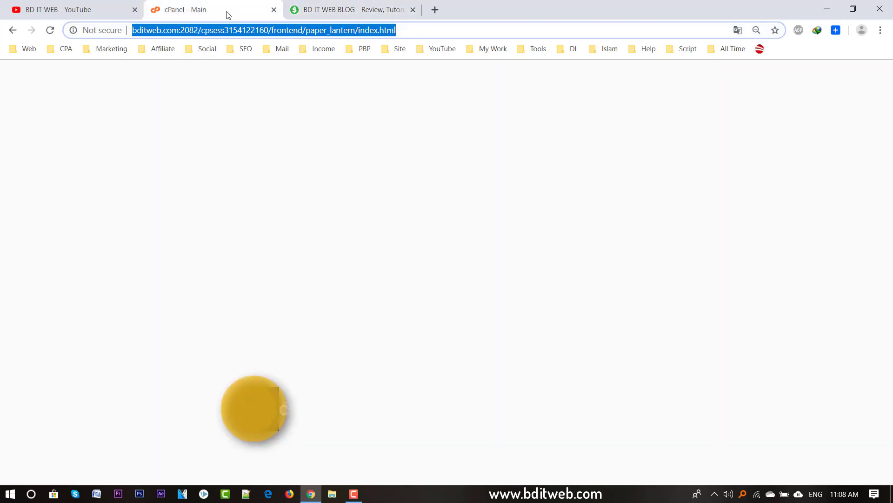
left_click(112, 10)
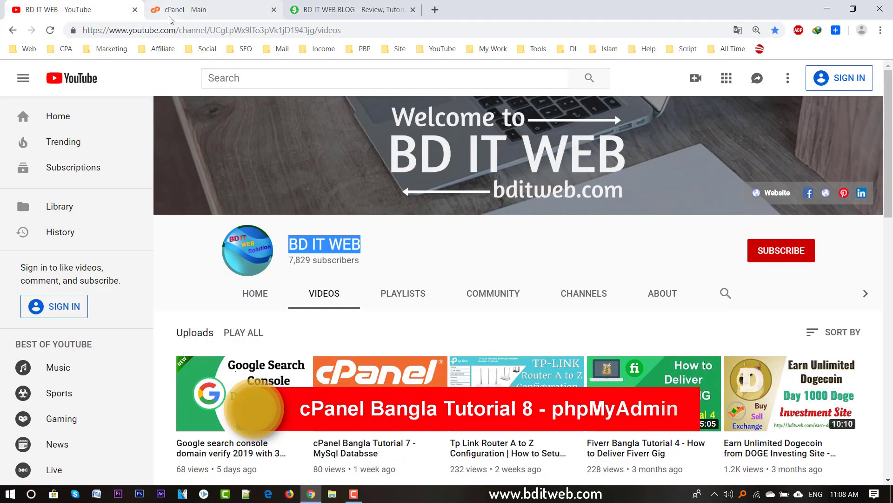
left_click(170, 14)
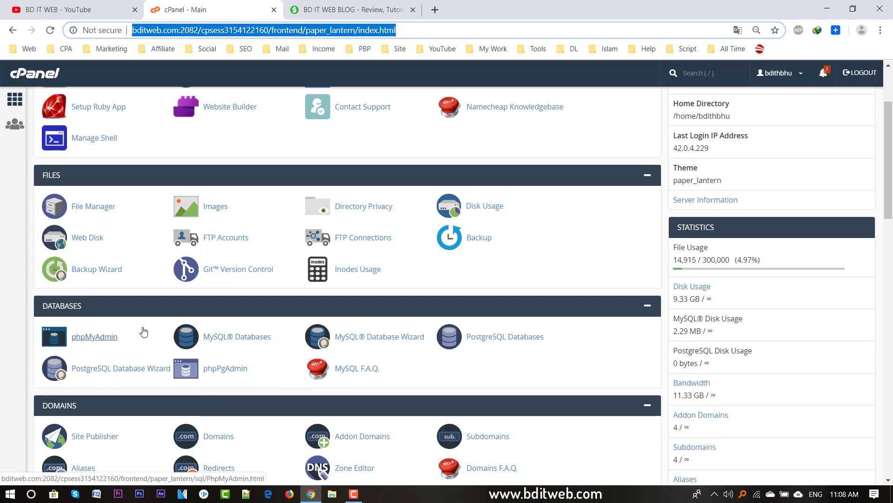
left_click(93, 10)
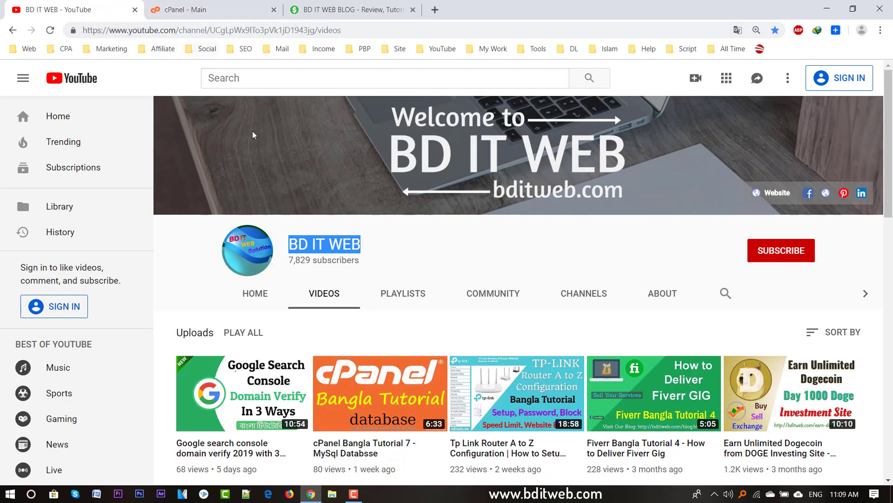
scroll(319, 265, "down", 1)
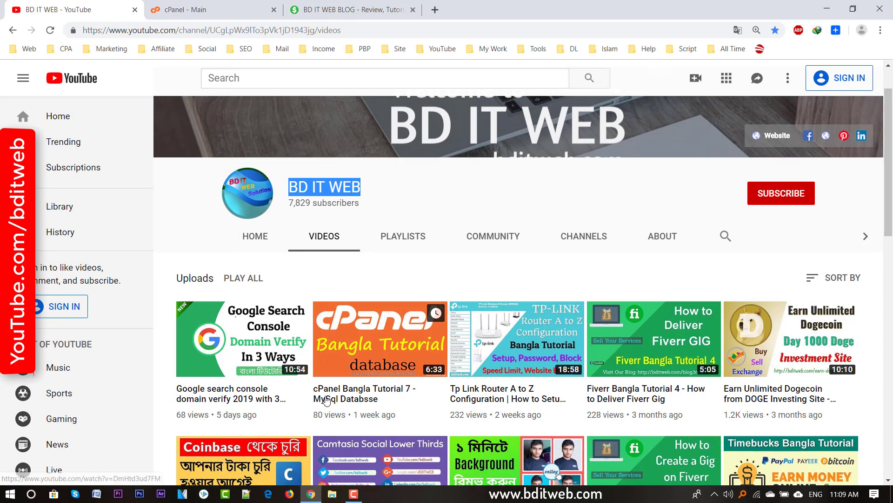
scroll(370, 236, "up", 1)
left_click(370, 236)
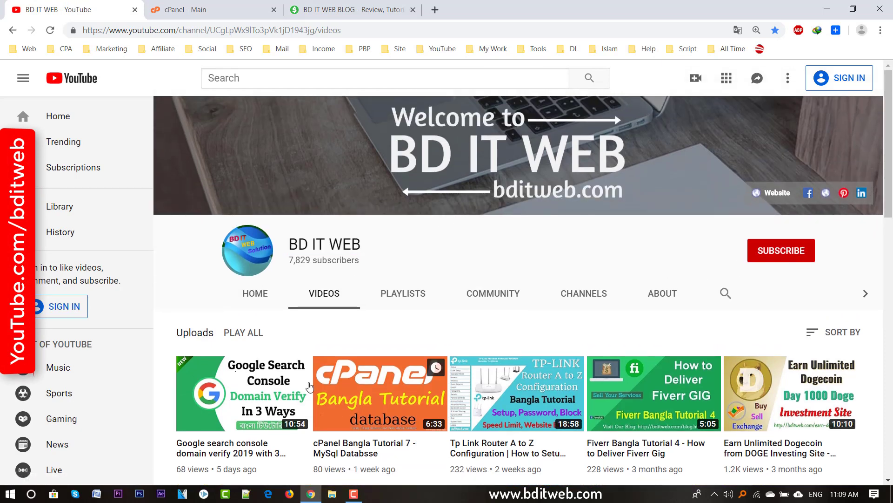
scroll(334, 375, "down", 5)
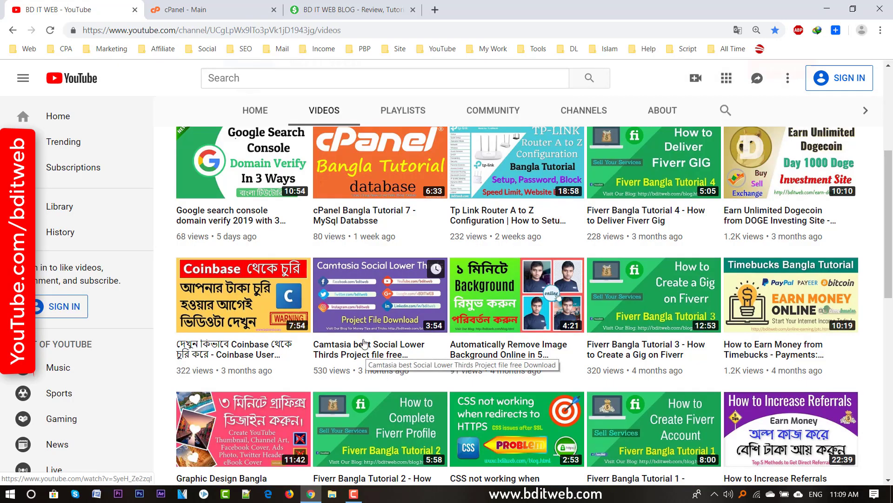
scroll(370, 354, "up", 4)
Switch to cPanel and open phpMyAdmin from its database tools.
left_click(216, 15)
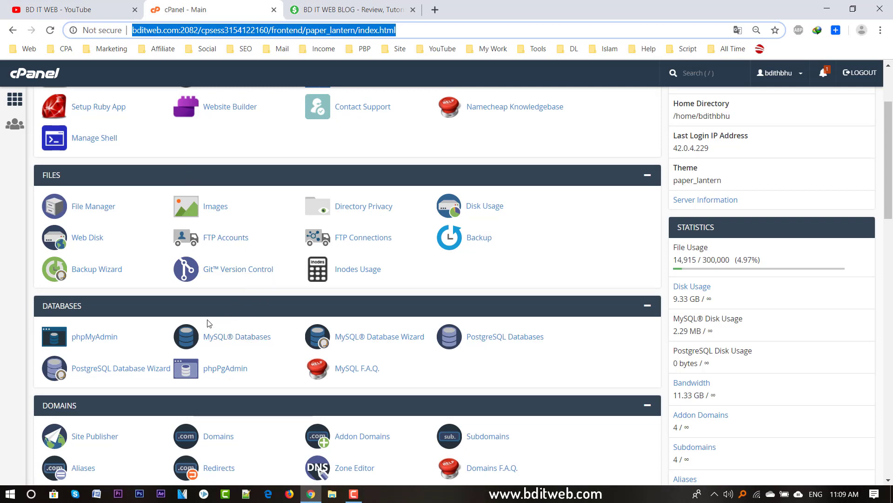
left_click(208, 336)
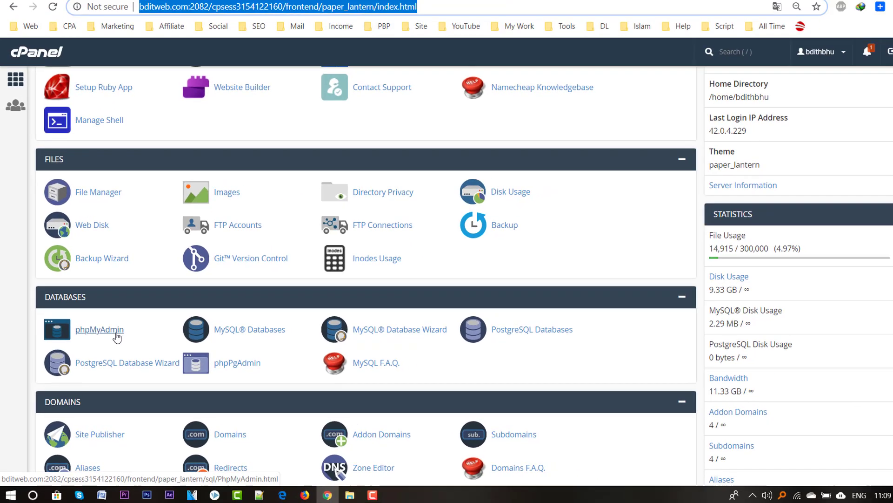
left_click(116, 336)
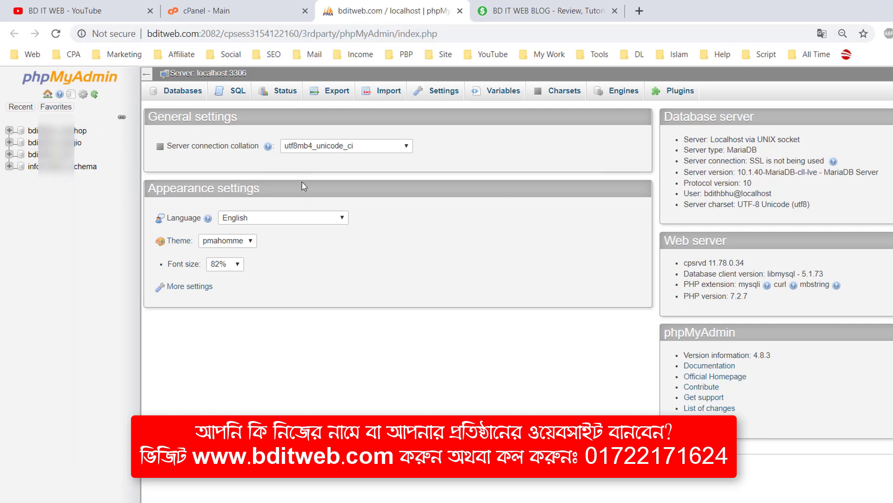
Examine the available language, theme and font size options and the database server details without changing any setting.
left_click(271, 219)
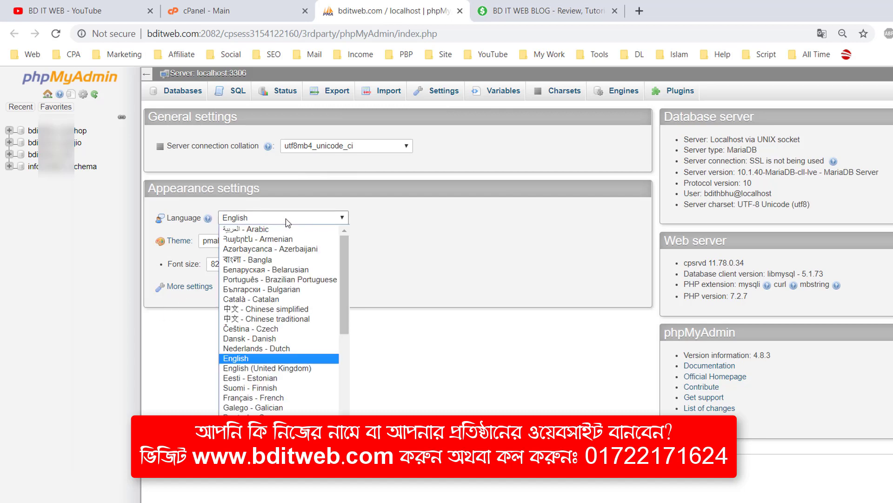
left_click(288, 223)
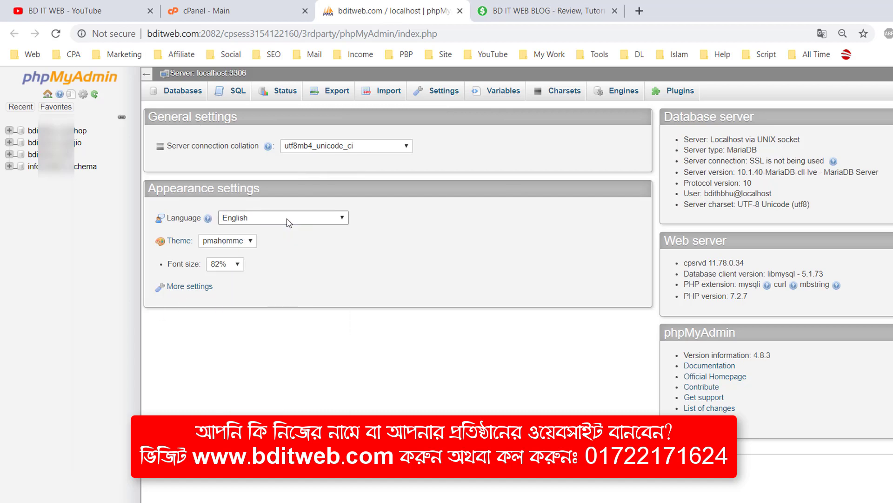
left_click(238, 244)
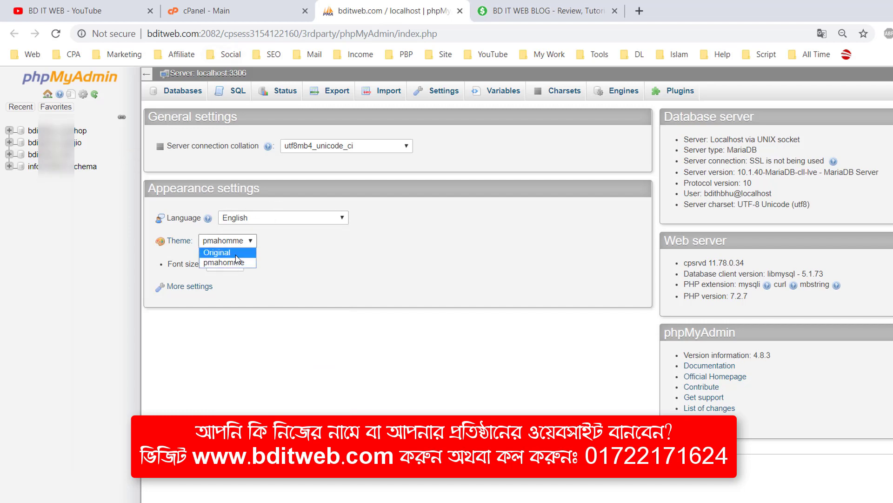
left_click(242, 247)
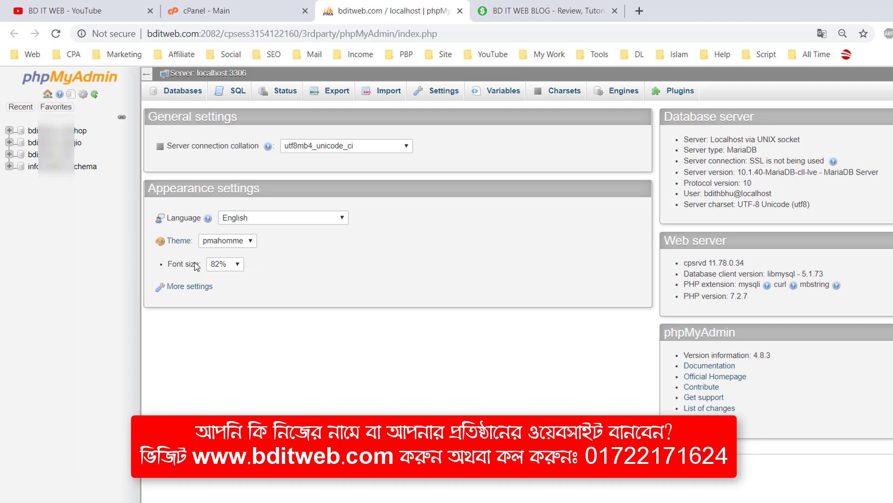
left_click_drag(196, 266, 168, 264)
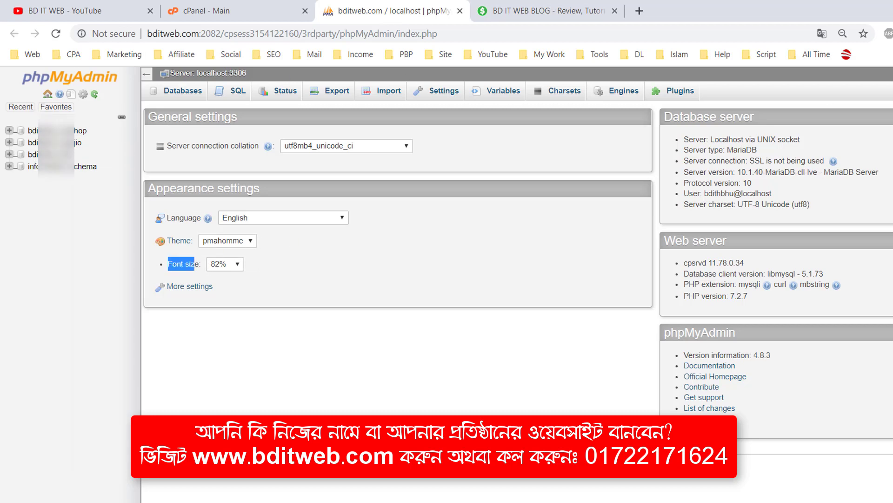
left_click_drag(689, 140, 795, 136)
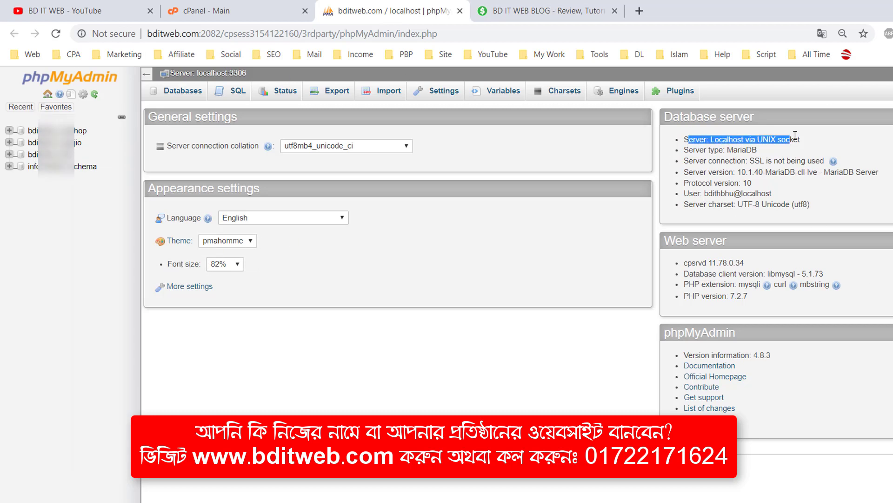
left_click(233, 263)
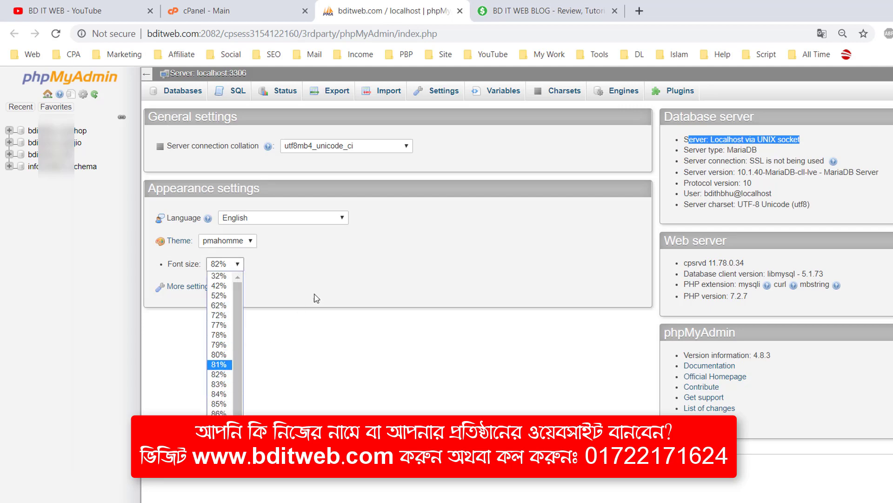
left_click(861, 143)
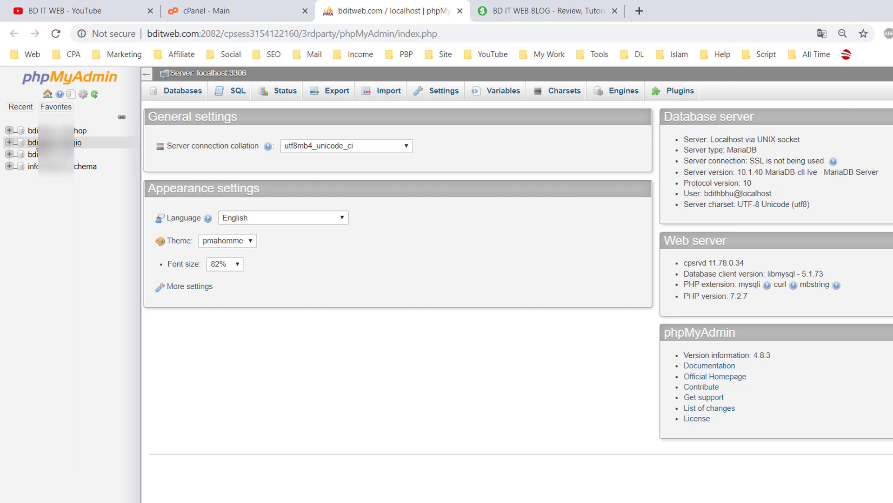
View the tables of the bdithbhu_payjio database, open the bdithbhu_test database and collapse the payjio table list.
left_click(32, 144)
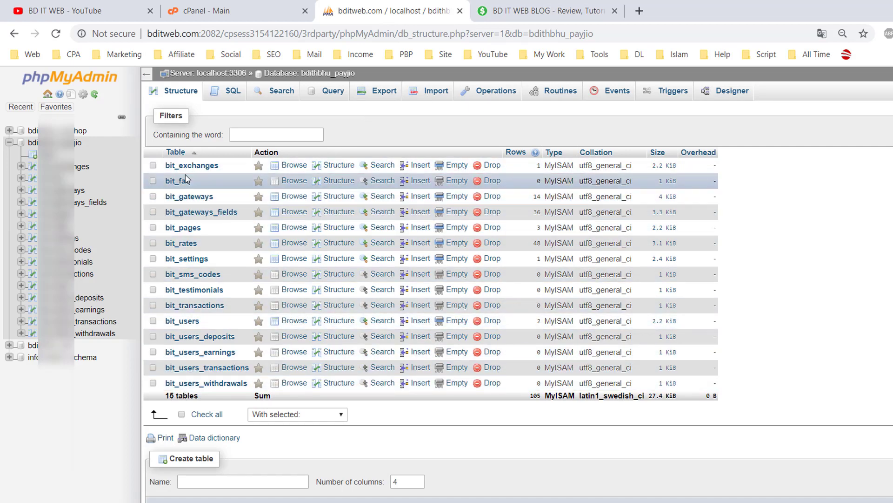
left_click(32, 345)
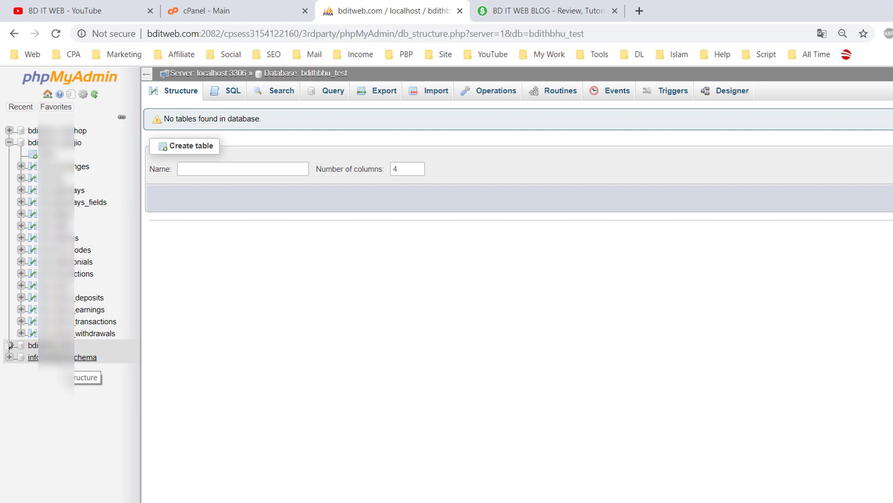
left_click(10, 144)
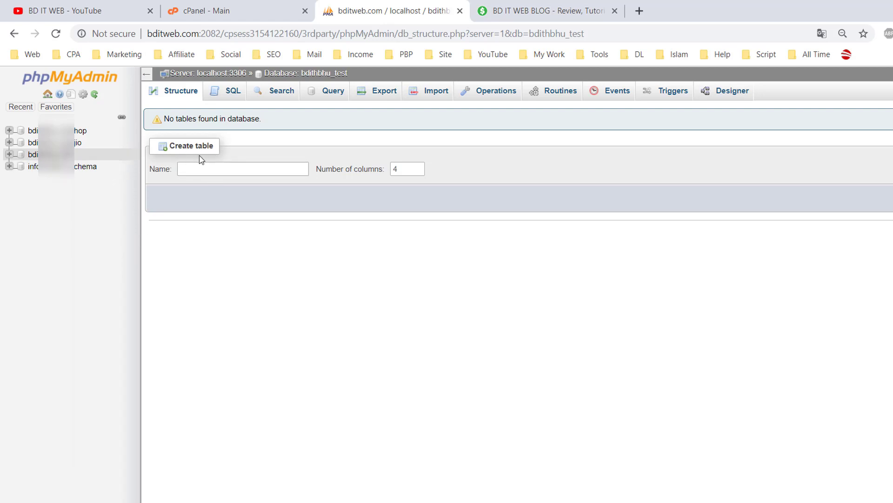
Fill in the new table form of bdithbhu_test with the name tbl_id and 5 columns.
left_click_drag(182, 146, 215, 152)
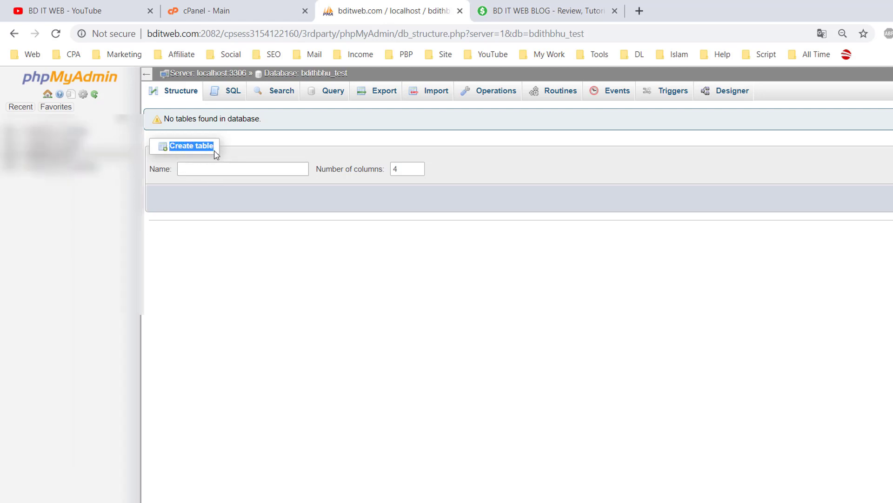
left_click(231, 169)
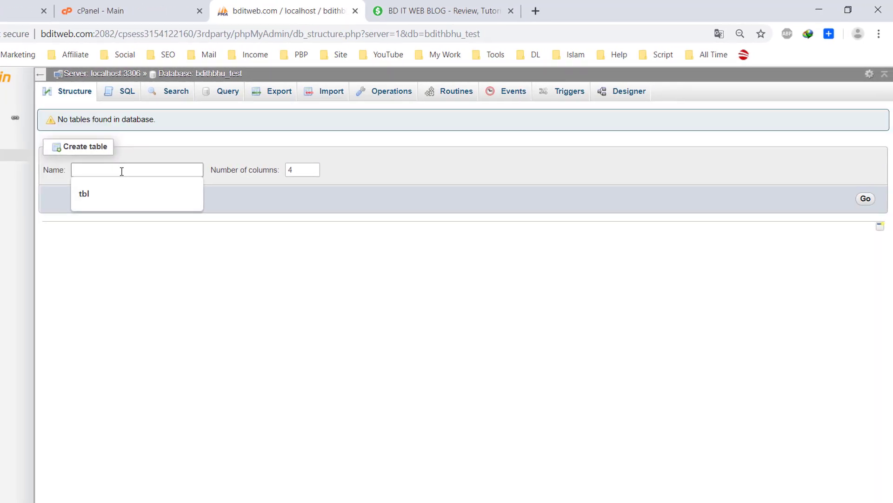
type("tbl")
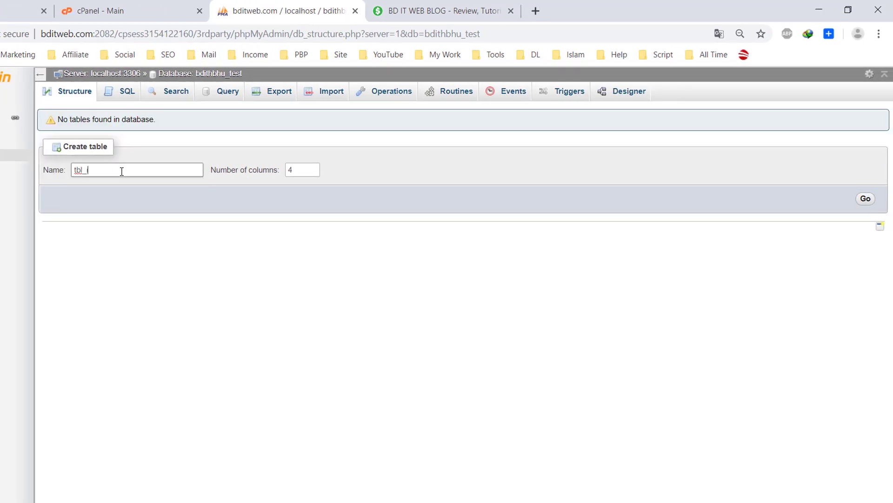
type("_id")
left_click(294, 170)
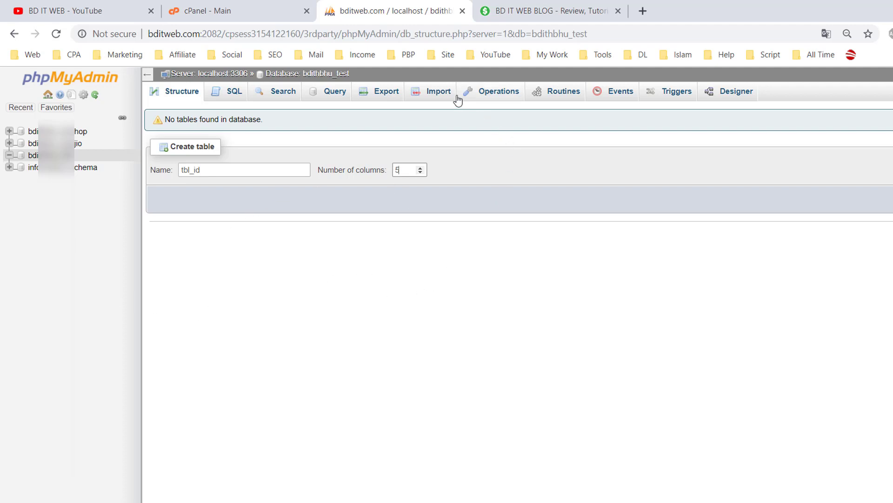
Discard the unsaved new table entry and reload the bdithbhu_test database's structure page.
left_click(441, 95)
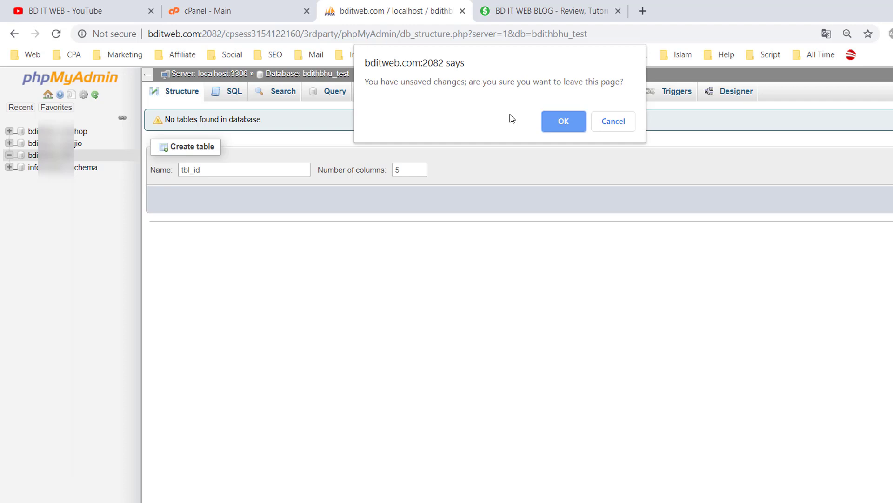
left_click(613, 122)
left_click(33, 156)
left_click(556, 121)
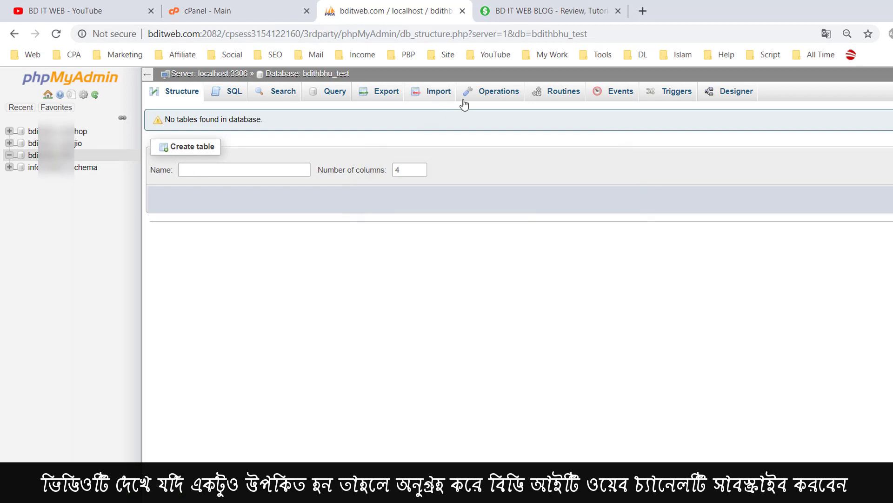
Start an import into bdithbhu_test and choose database.sql from the Desktop as the file.
left_click(440, 95)
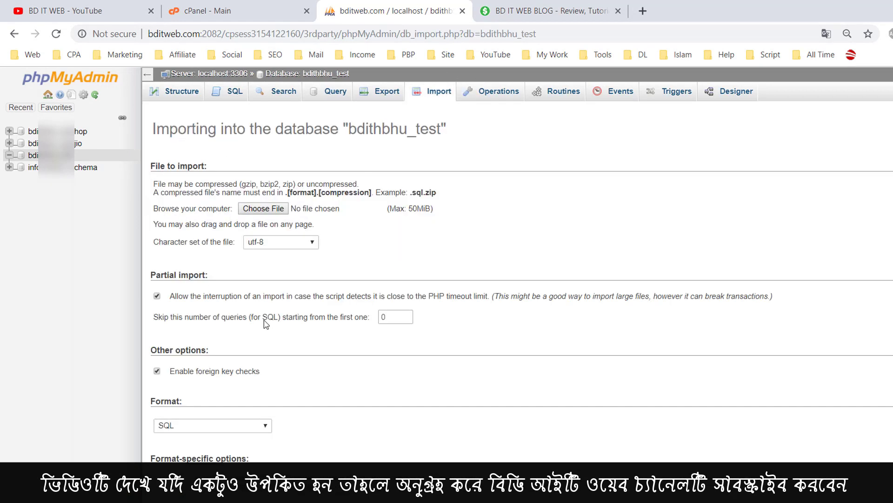
left_click(272, 209)
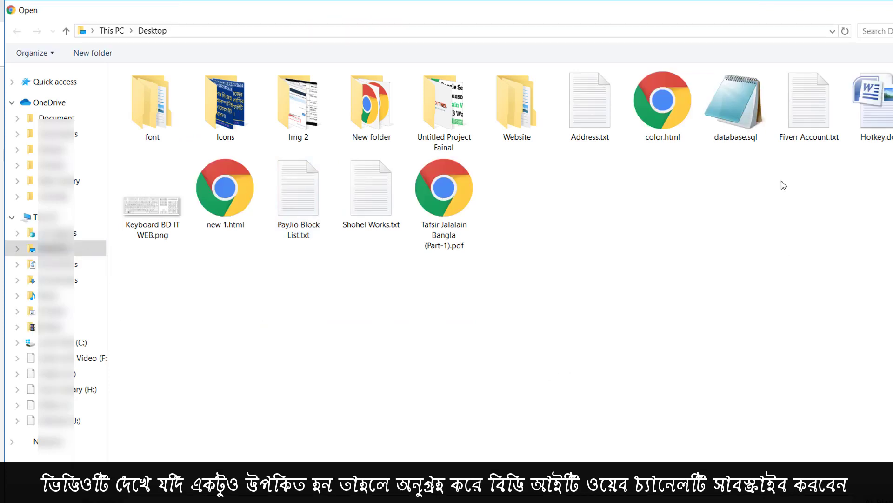
left_click(755, 139)
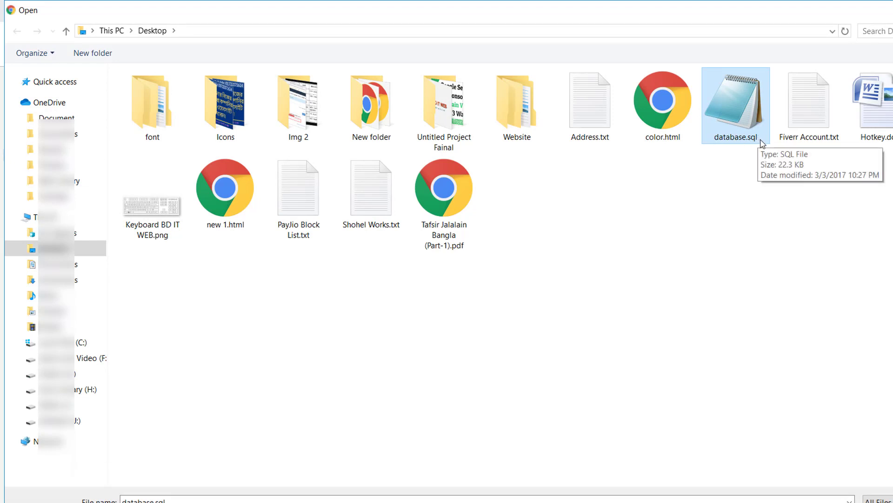
key("Return")
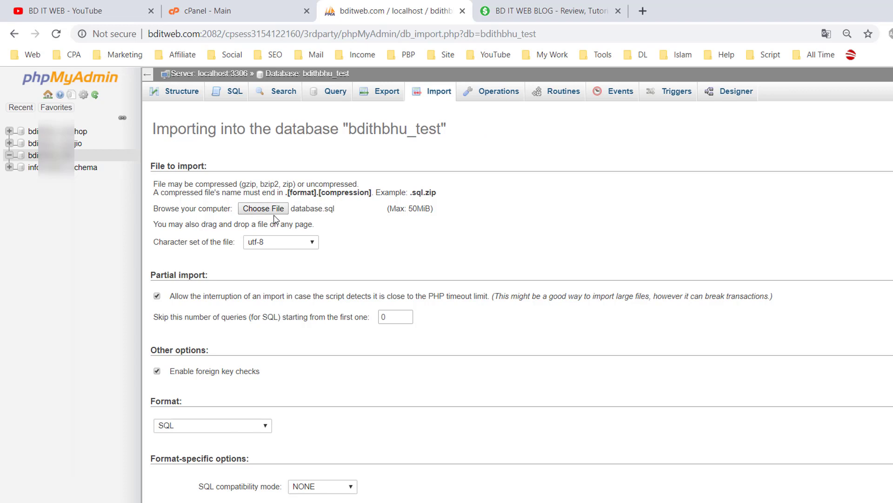
Keep SQL as the import format and run the import of database.sql.
scroll(267, 236, "down", 1)
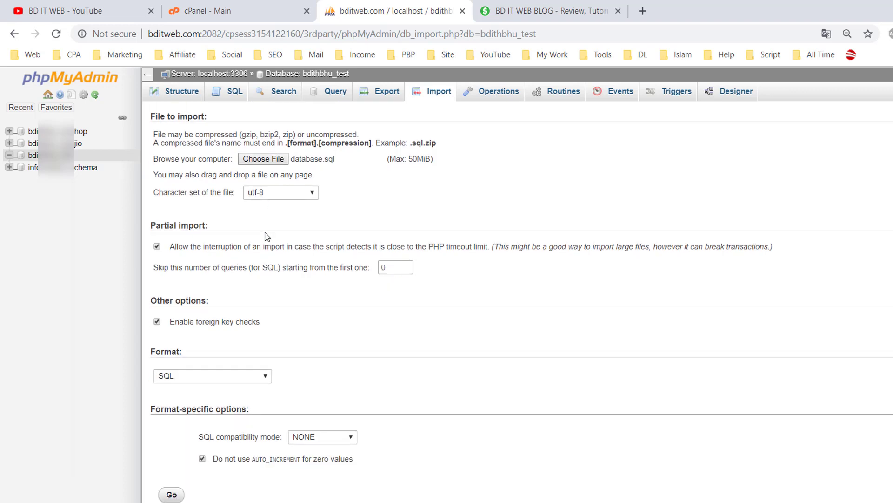
double_click(158, 350)
left_click(201, 380)
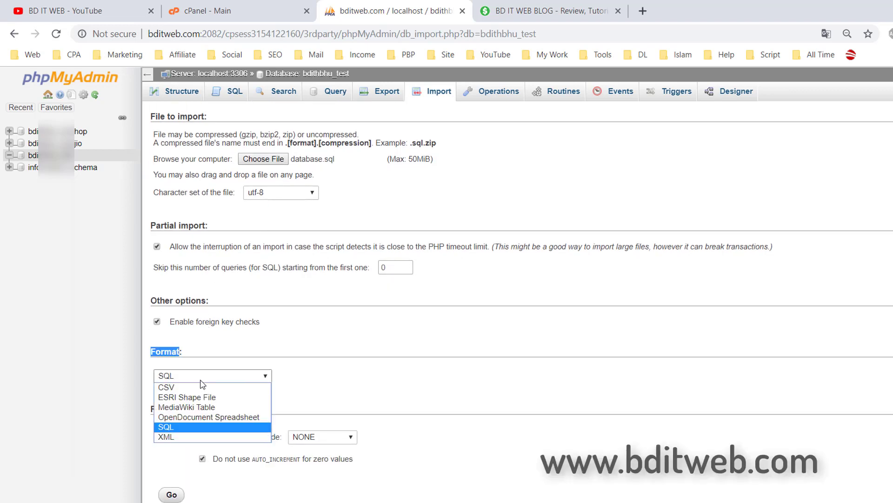
left_click(195, 426)
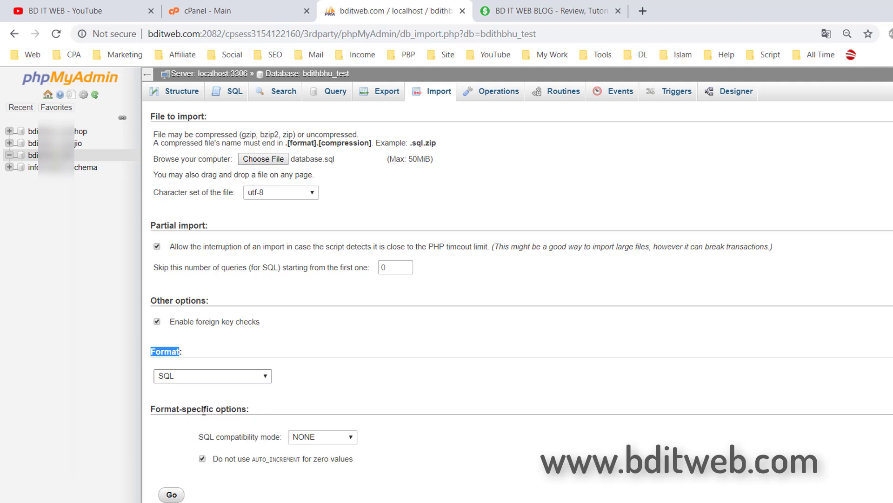
left_click(177, 498)
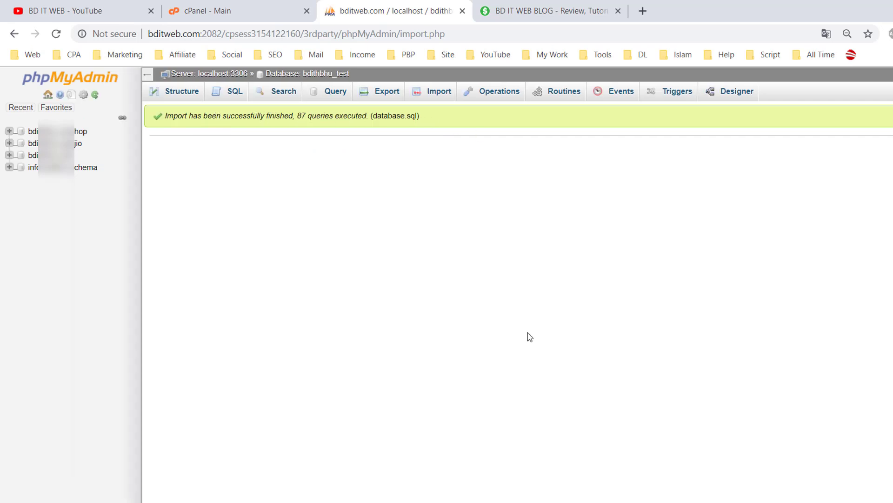
Expand the bdithbhu_test database and browse its users and site_settings tables.
left_click(76, 156)
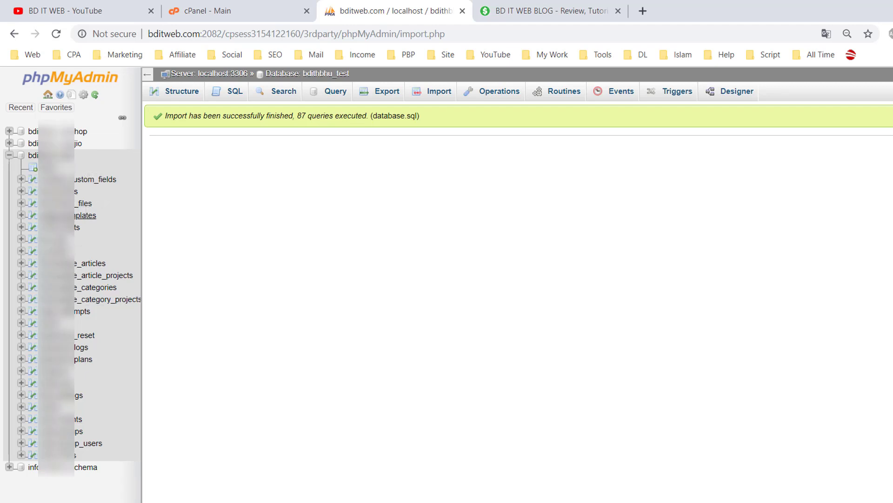
left_click(51, 408)
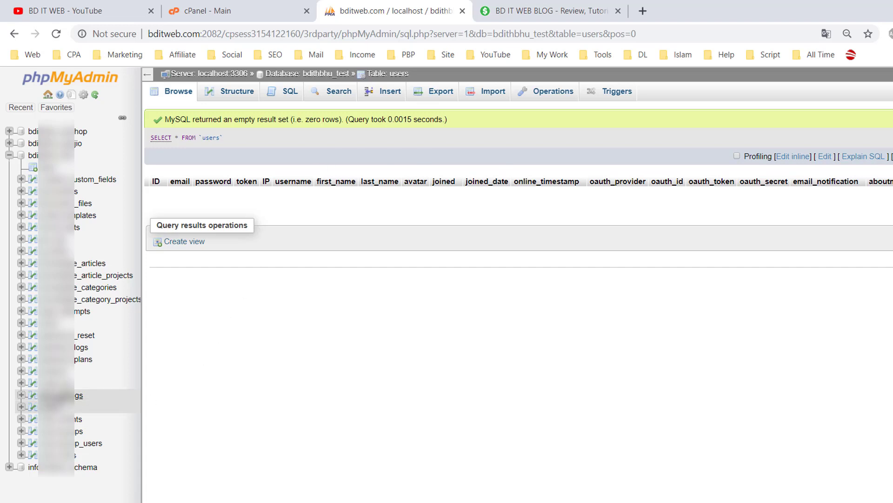
left_click(77, 395)
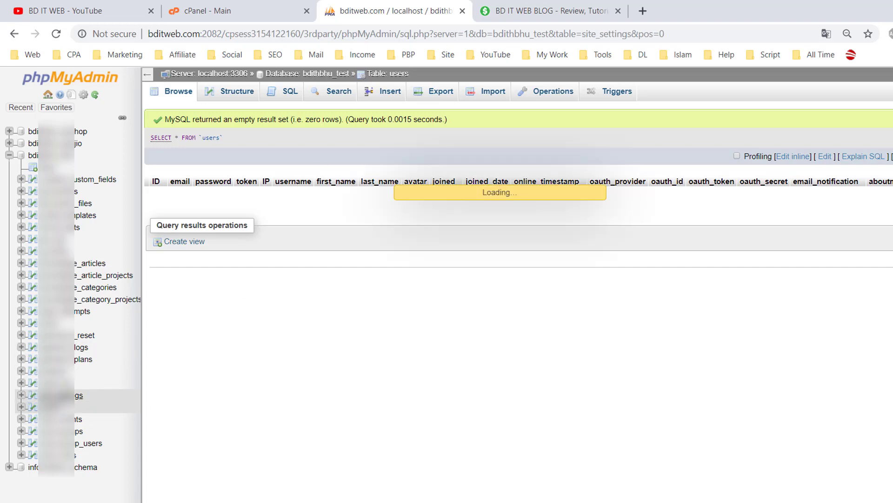